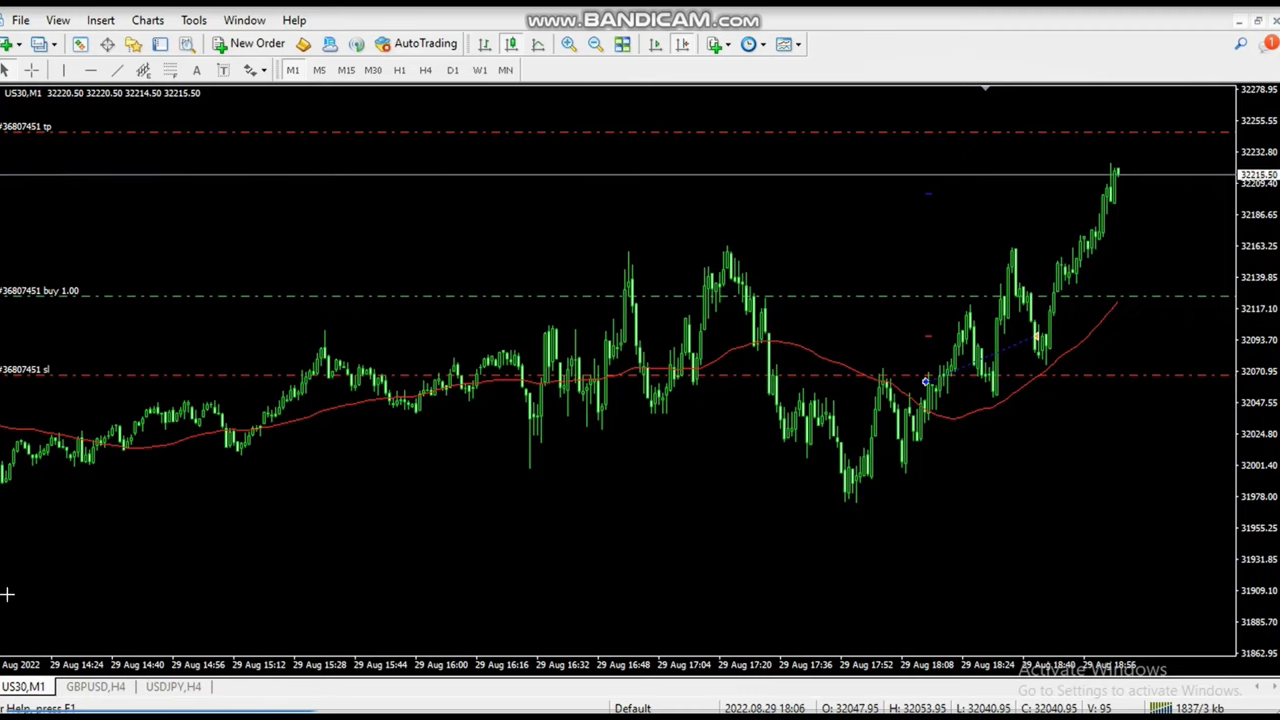
Step: Draw two trial rising trendlines on the US30 chart, then delete them
left_click_drag(7, 594, 1125, 467)
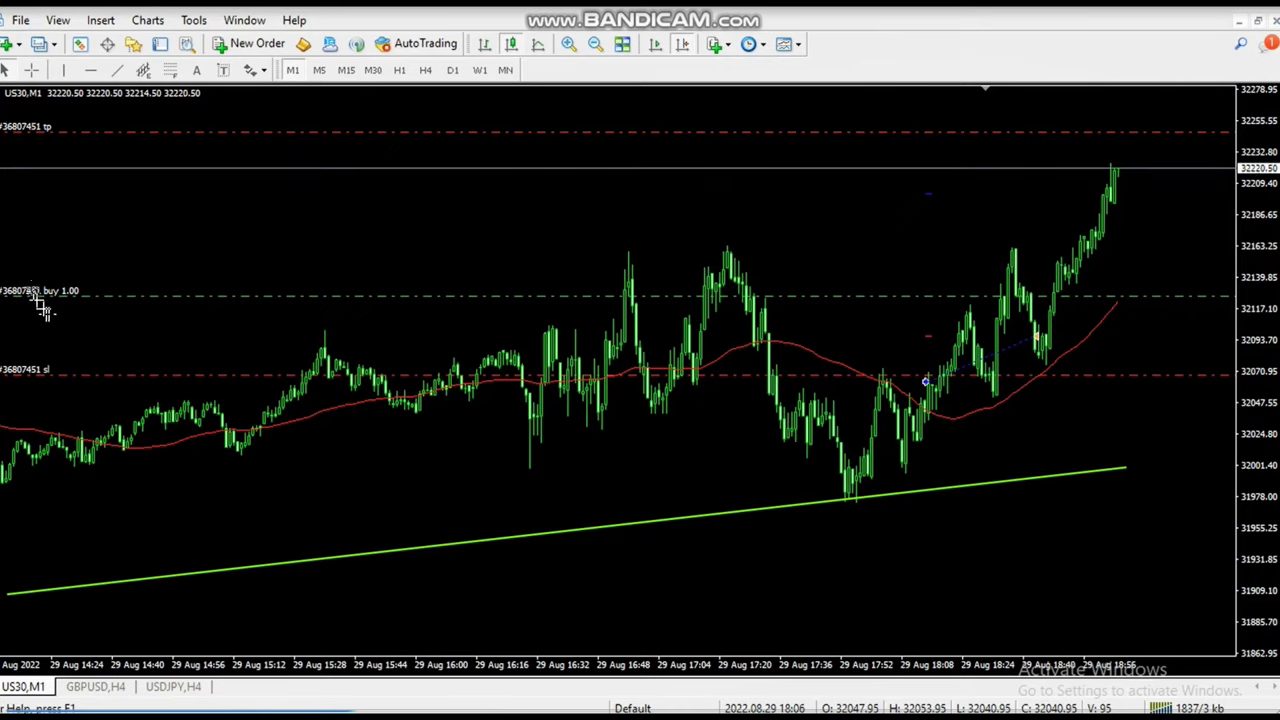
left_click_drag(11, 291, 1178, 113)
key("BackSpace")
key("BackSpace")
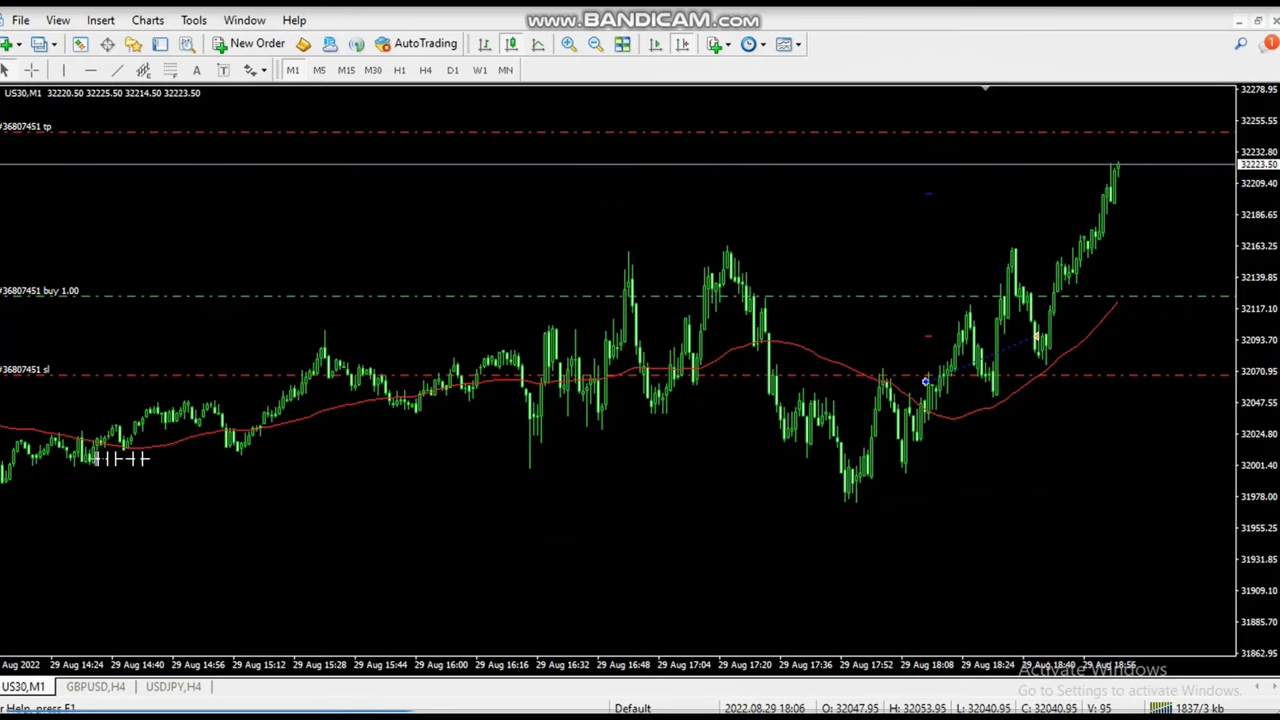
Step: Draw a flat support line, a falling line from the 17:20 peak, and five rising rally lines
left_click_drag(98, 458, 1110, 455)
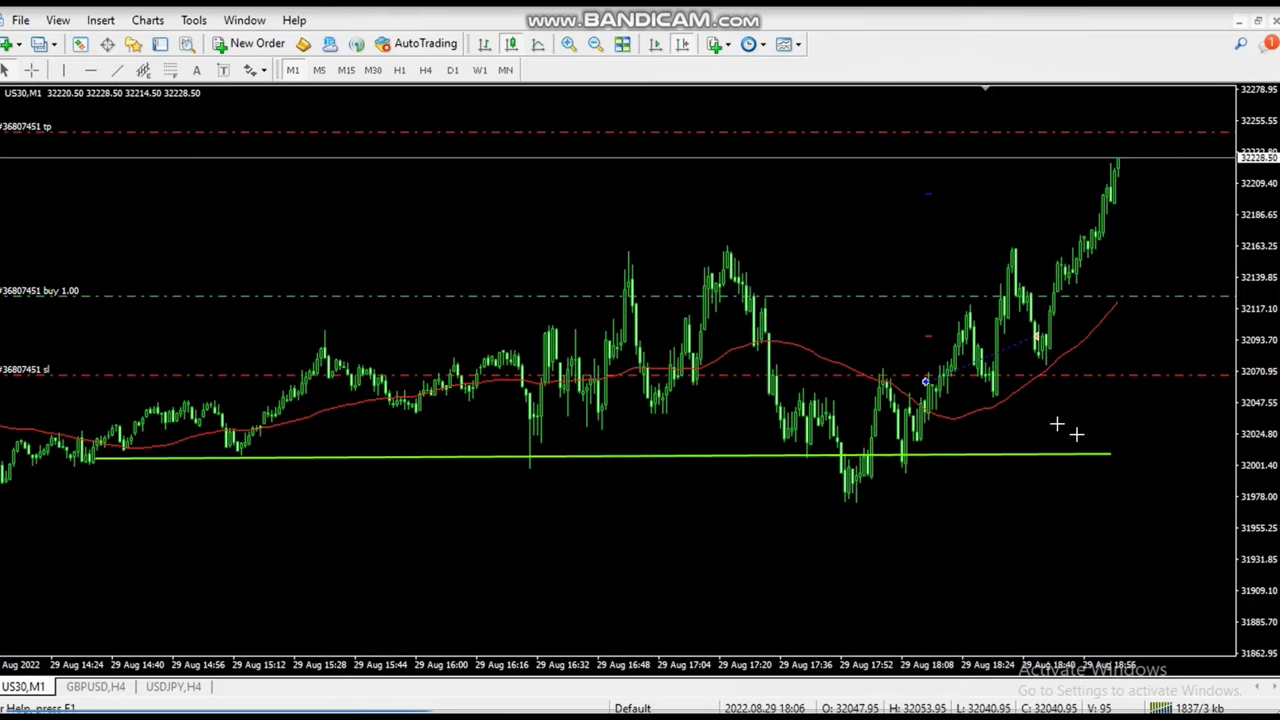
left_click_drag(735, 246, 1055, 490)
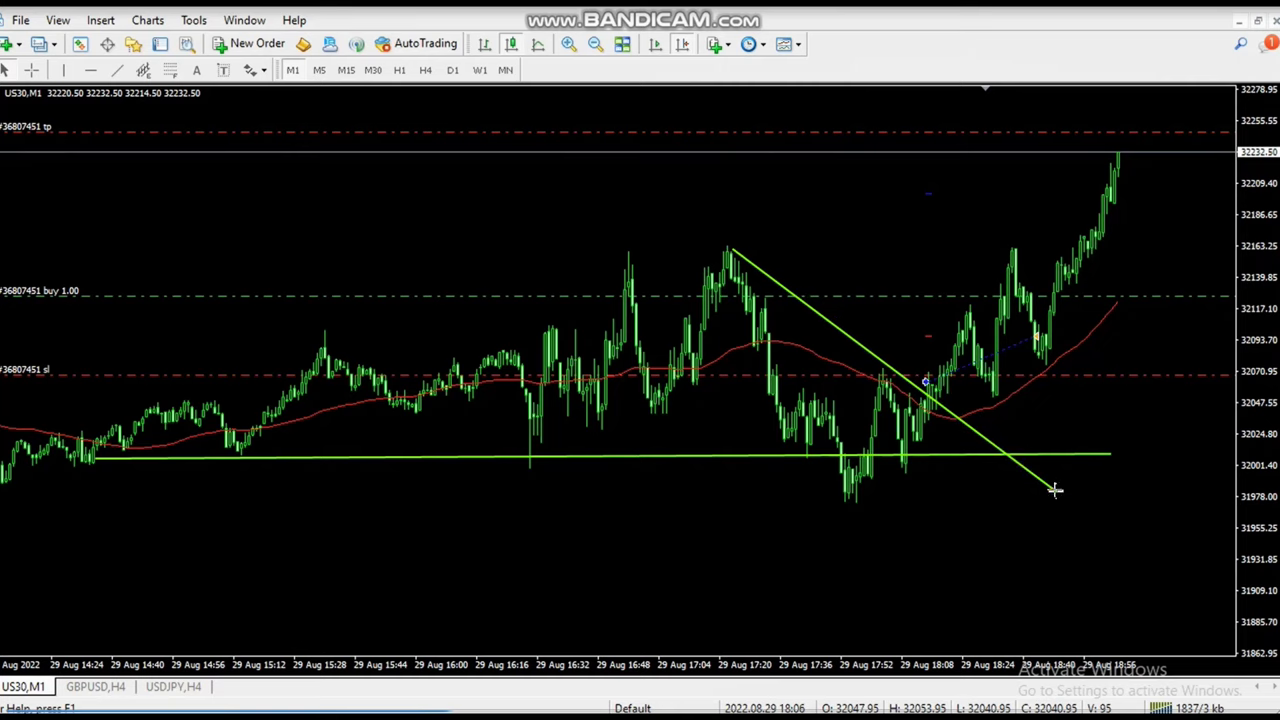
mouse_move(912, 470)
left_mouse_down()
mouse_move(1200, 212)
mouse_move(1206, 222)
left_mouse_up()
mouse_move(878, 368)
left_mouse_down()
mouse_move(1044, 240)
mouse_move(1026, 243)
left_mouse_up()
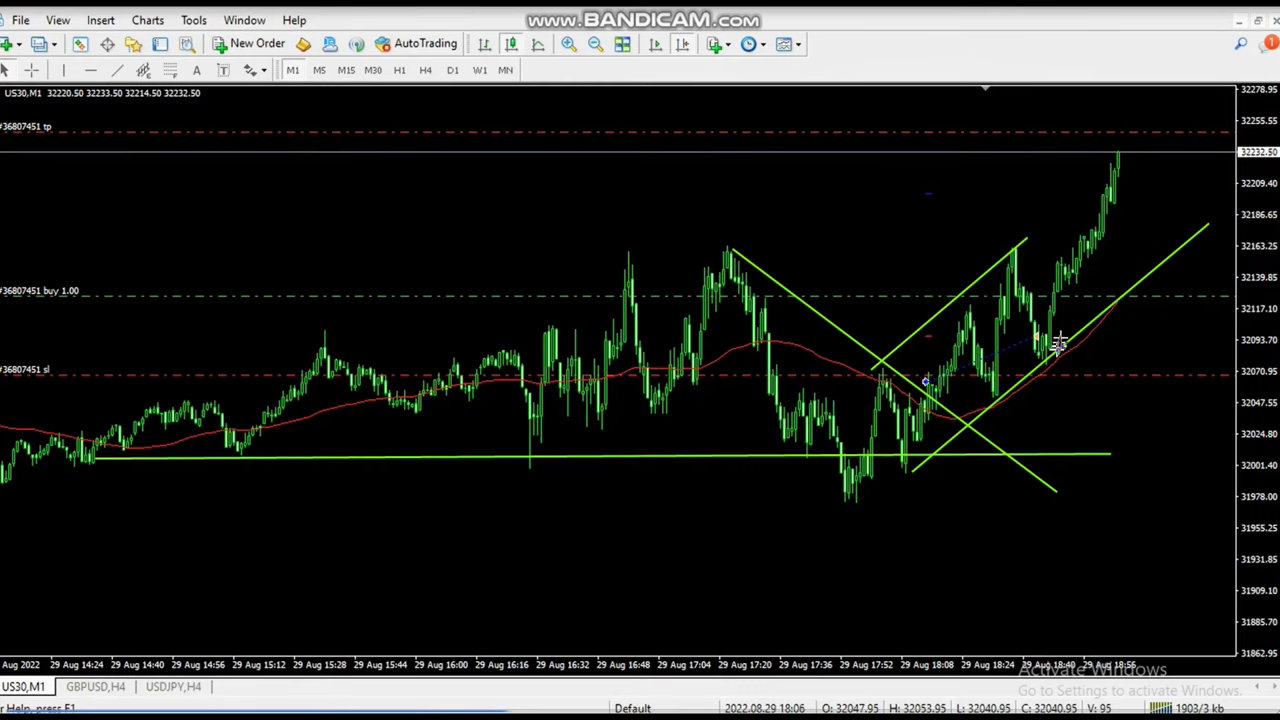
left_click_drag(1050, 352, 1148, 178)
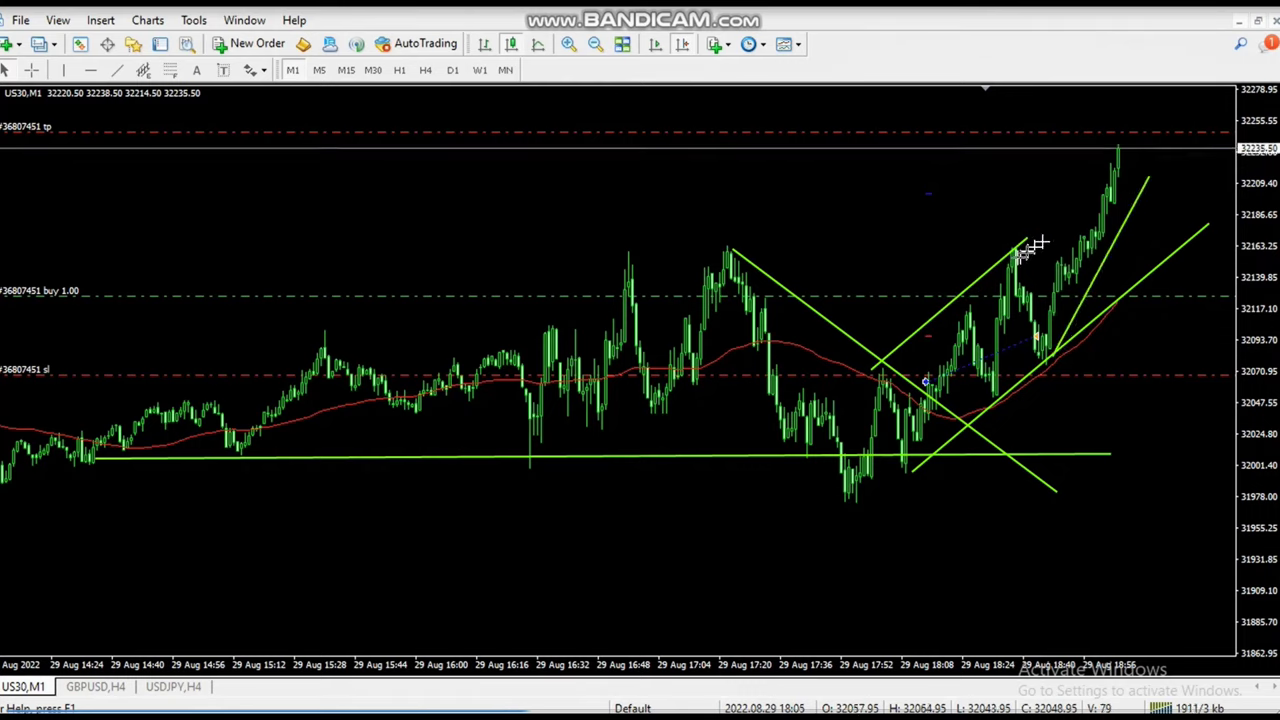
mouse_move(1048, 354)
left_mouse_down()
mouse_move(1046, 137)
mouse_move(1082, 100)
left_mouse_up()
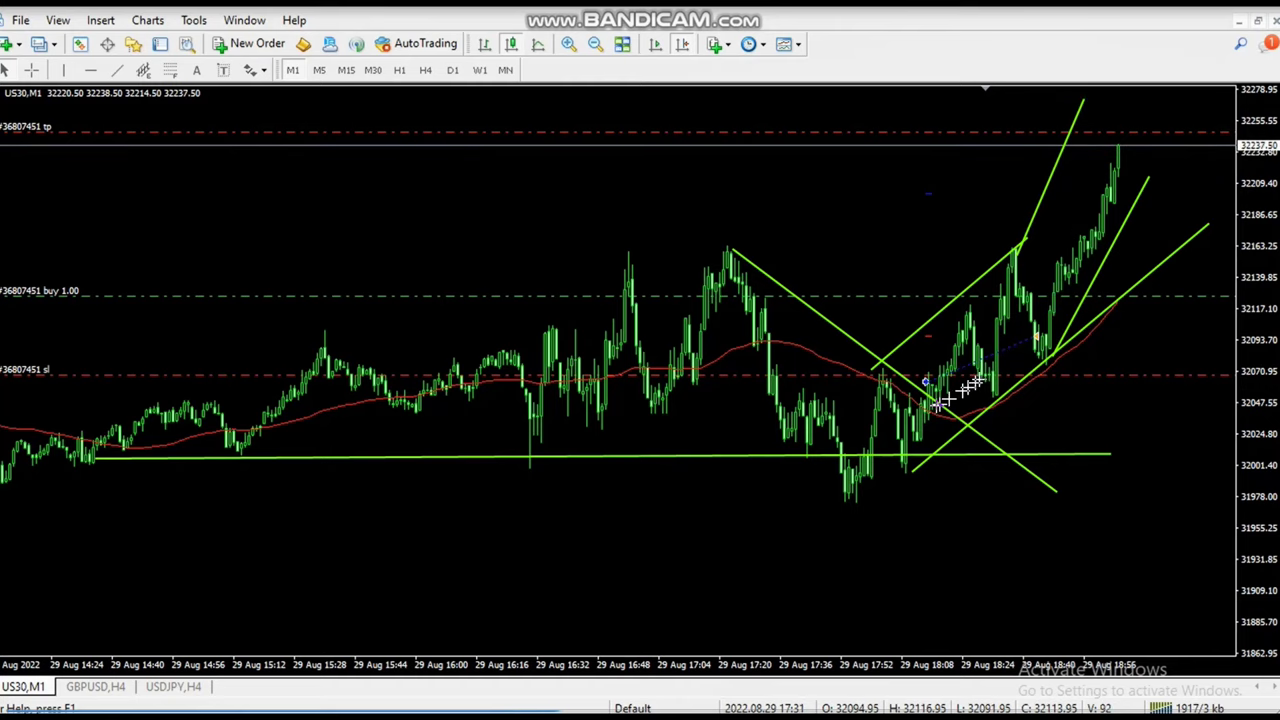
mouse_move(905, 410)
left_mouse_down()
mouse_move(1057, 294)
mouse_move(1114, 143)
mouse_move(1117, 157)
left_mouse_up()
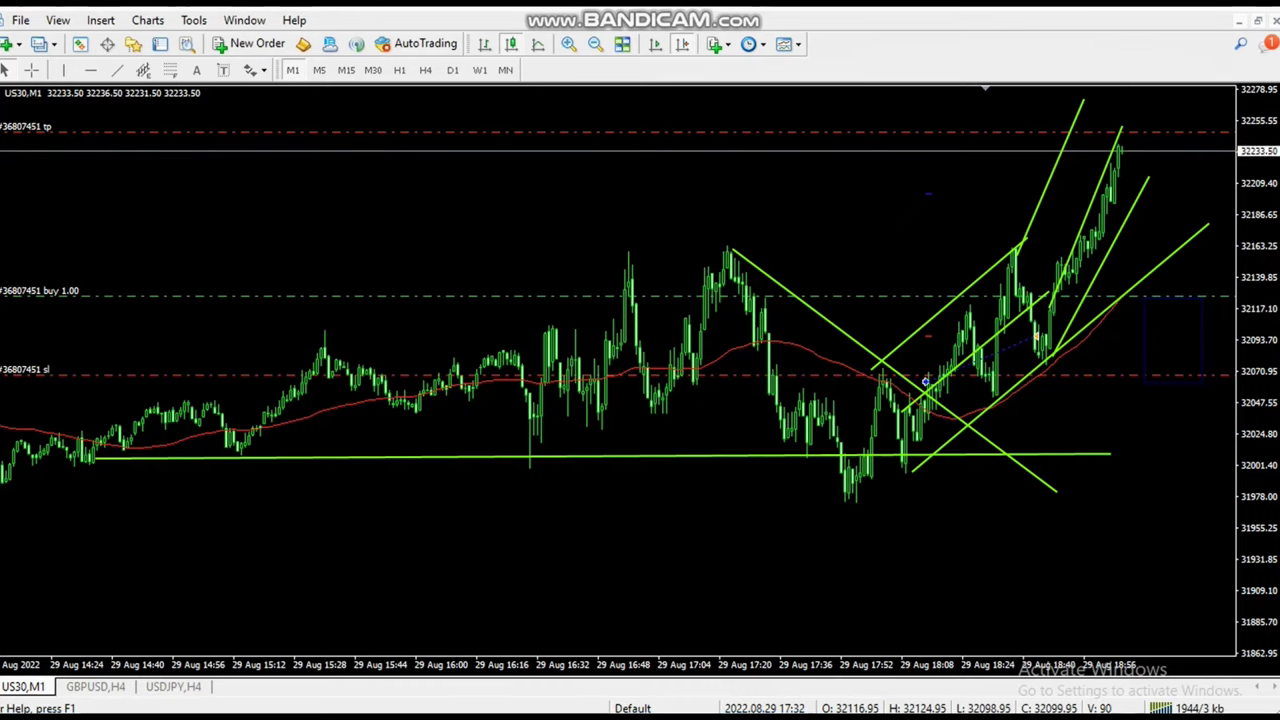
Step: Draw rectangles for the entry-to-stop zone and the entry-to-target zone beside the latest price
left_click_drag(1130, 296, 1205, 372)
left_click_drag(1110, 296, 1227, 133)
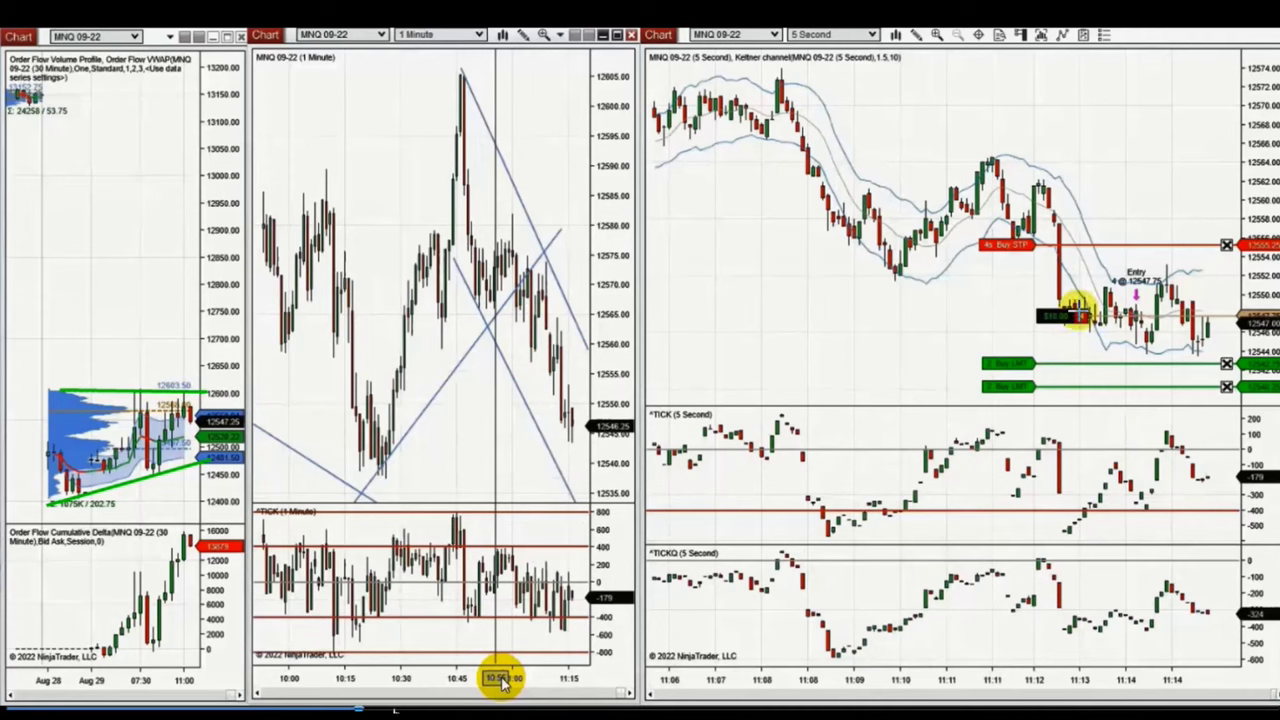
Step: Draw a falling trendline from the 11:12 high, then draw and delete a trial box
left_click(1040, 180)
left_click(1197, 389)
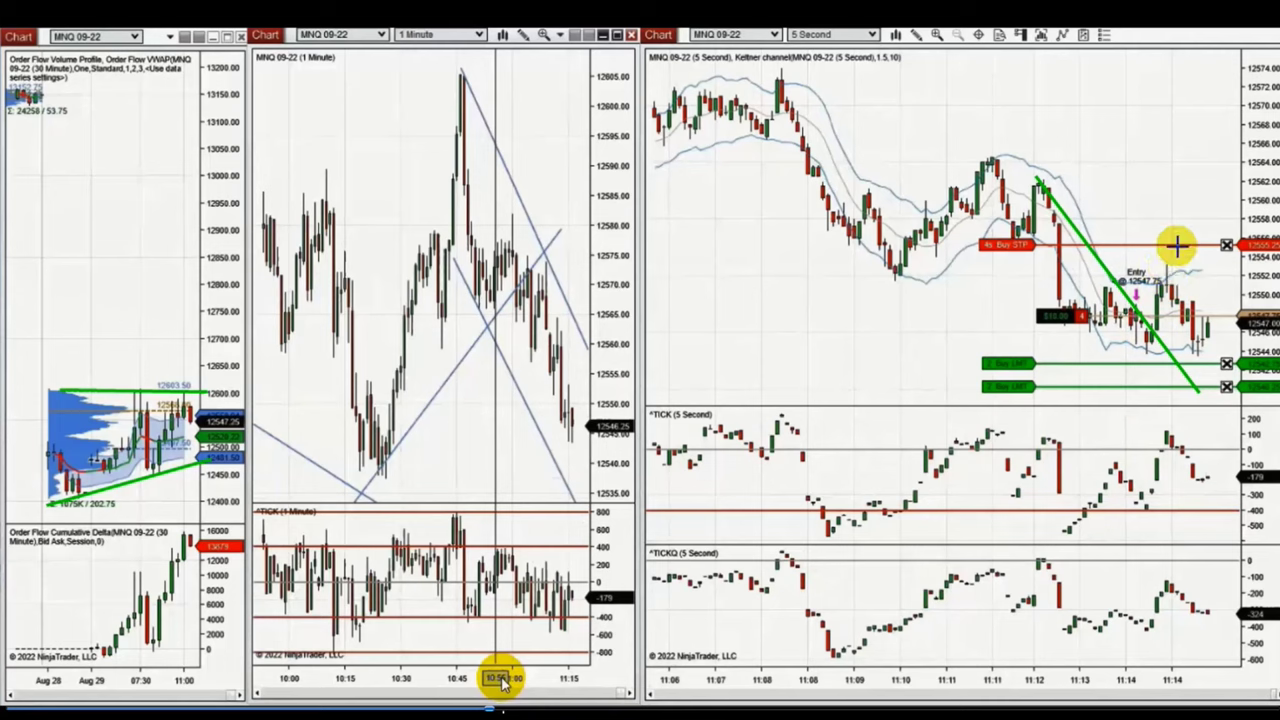
left_click_drag(782, 72, 1153, 215)
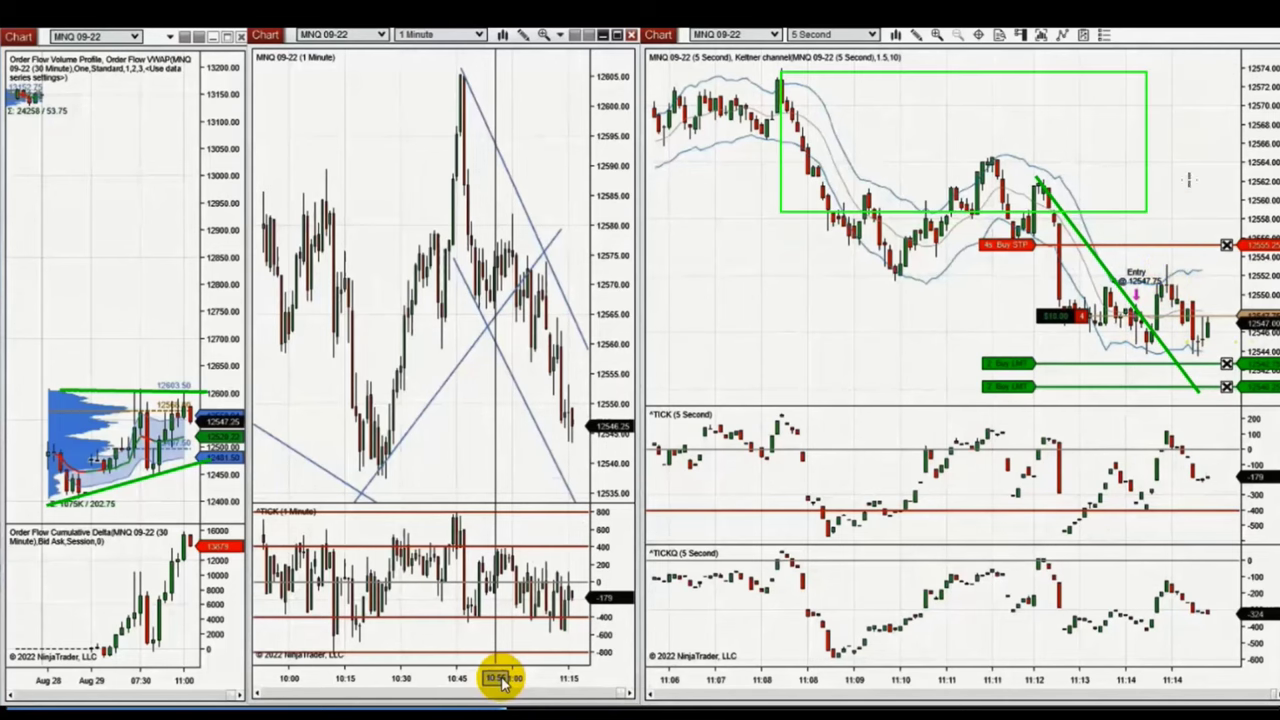
key("Delete")
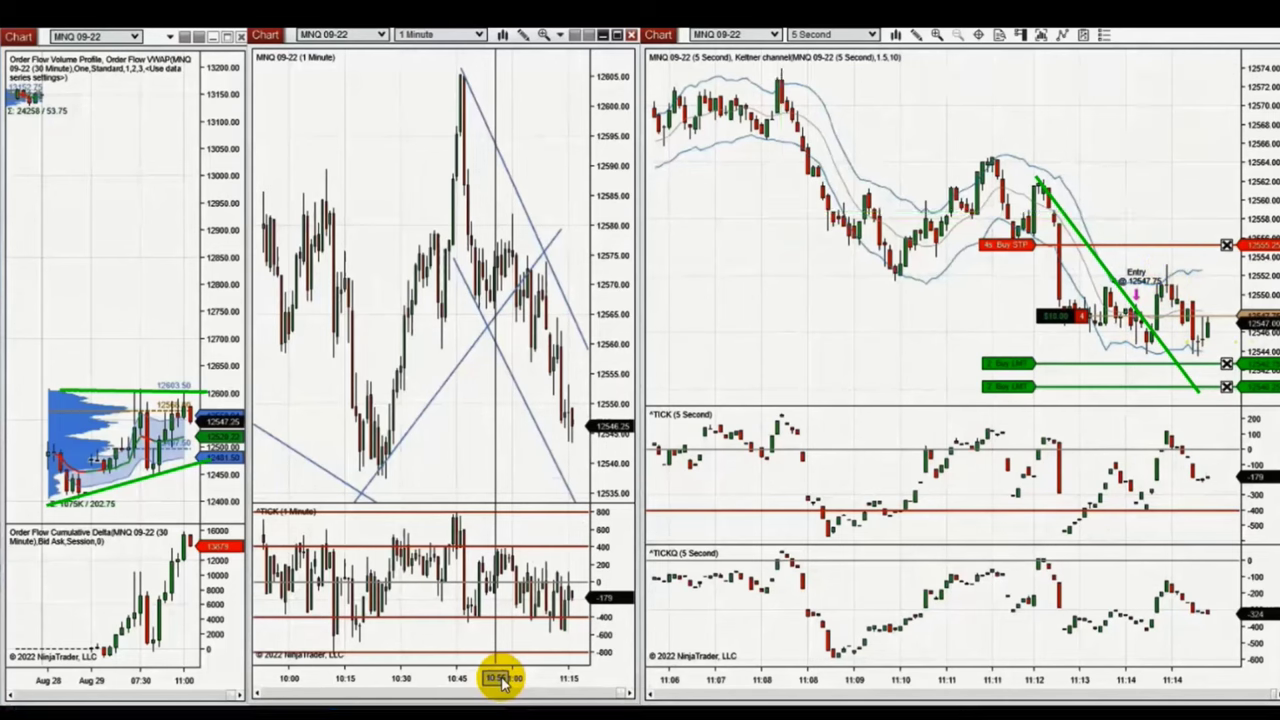
Step: Draw a descending channel from the 11:08 high; add and delete a trial box on the 1-minute chart
mouse_move(782, 80)
left_mouse_down()
mouse_move(1216, 250)
mouse_move(1228, 243)
left_mouse_up()
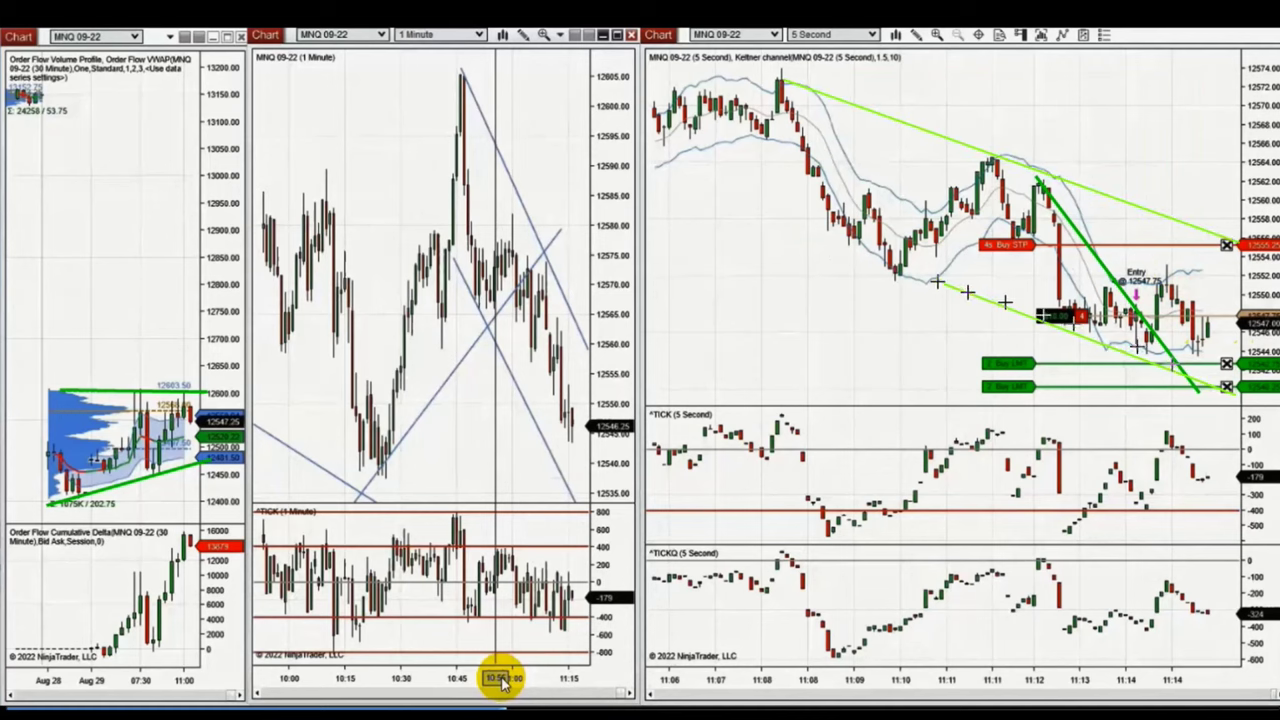
left_click(648, 157)
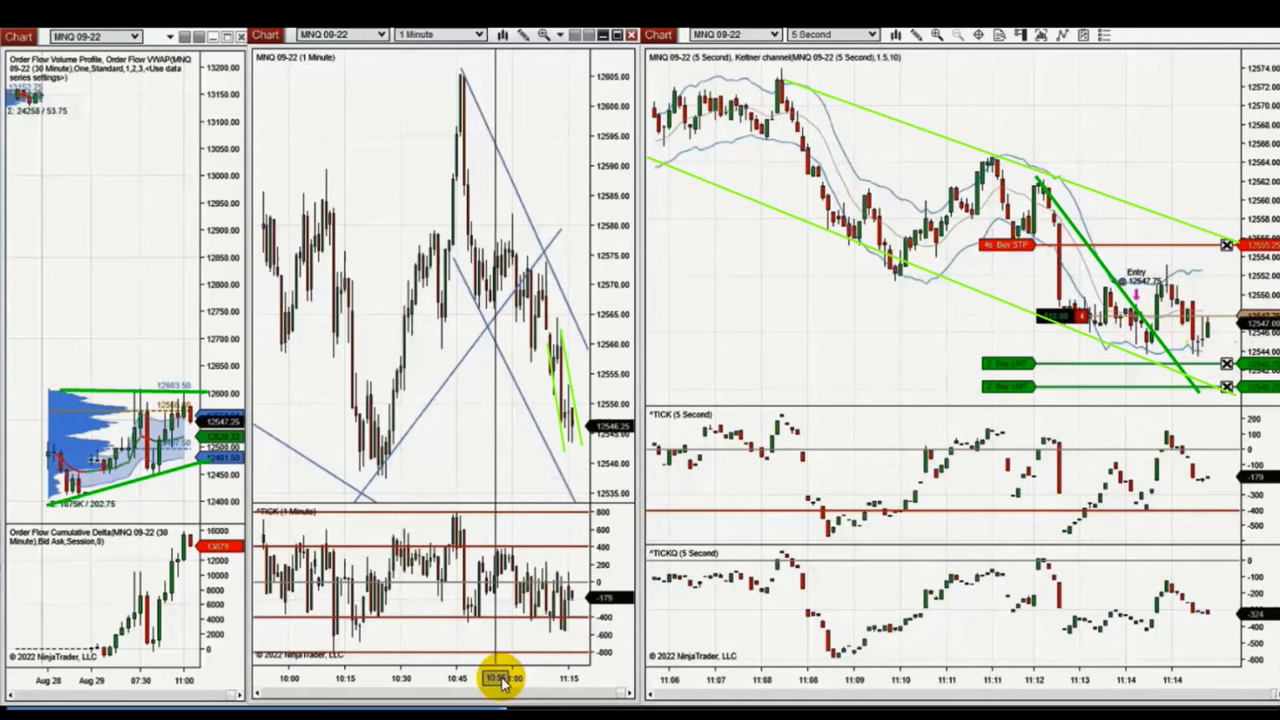
mouse_move(384, 414)
left_mouse_down()
mouse_move(586, 486)
mouse_move(583, 474)
left_mouse_up()
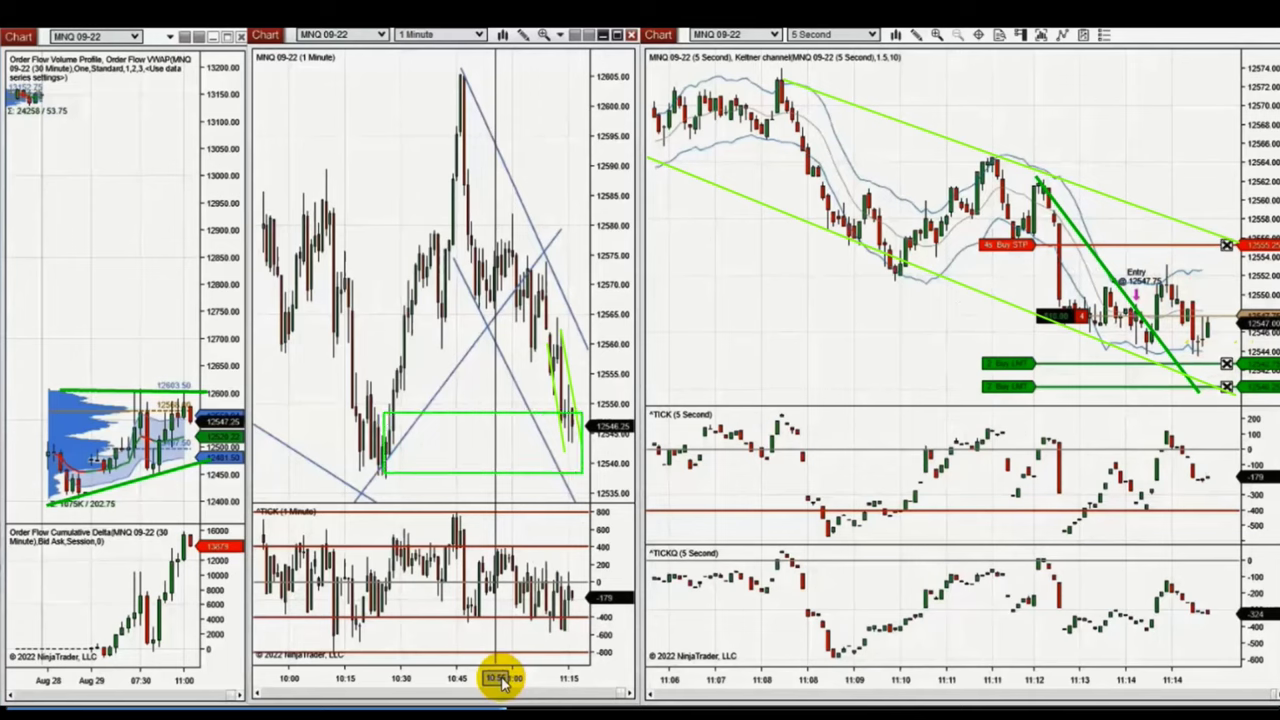
key("Delete")
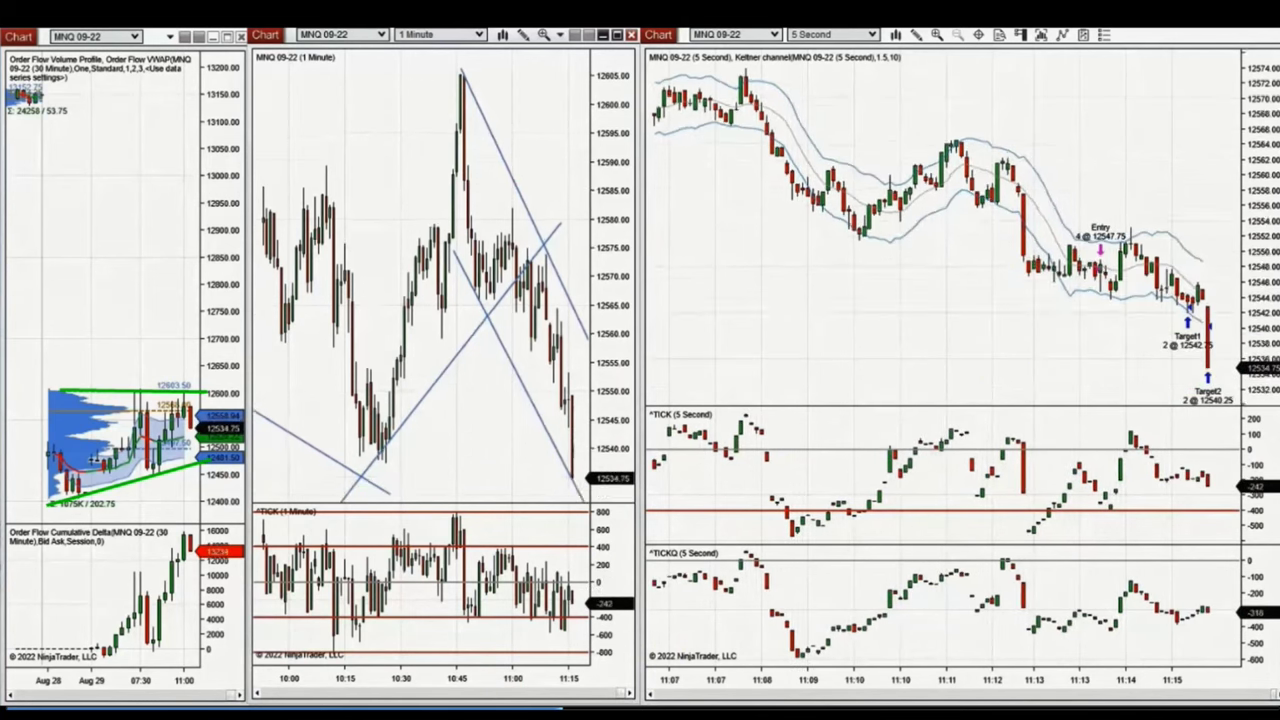
Step: Sell 4 MNQ contracts at market at 12540.50 with the ATM stop and two targets
left_click(1210, 318)
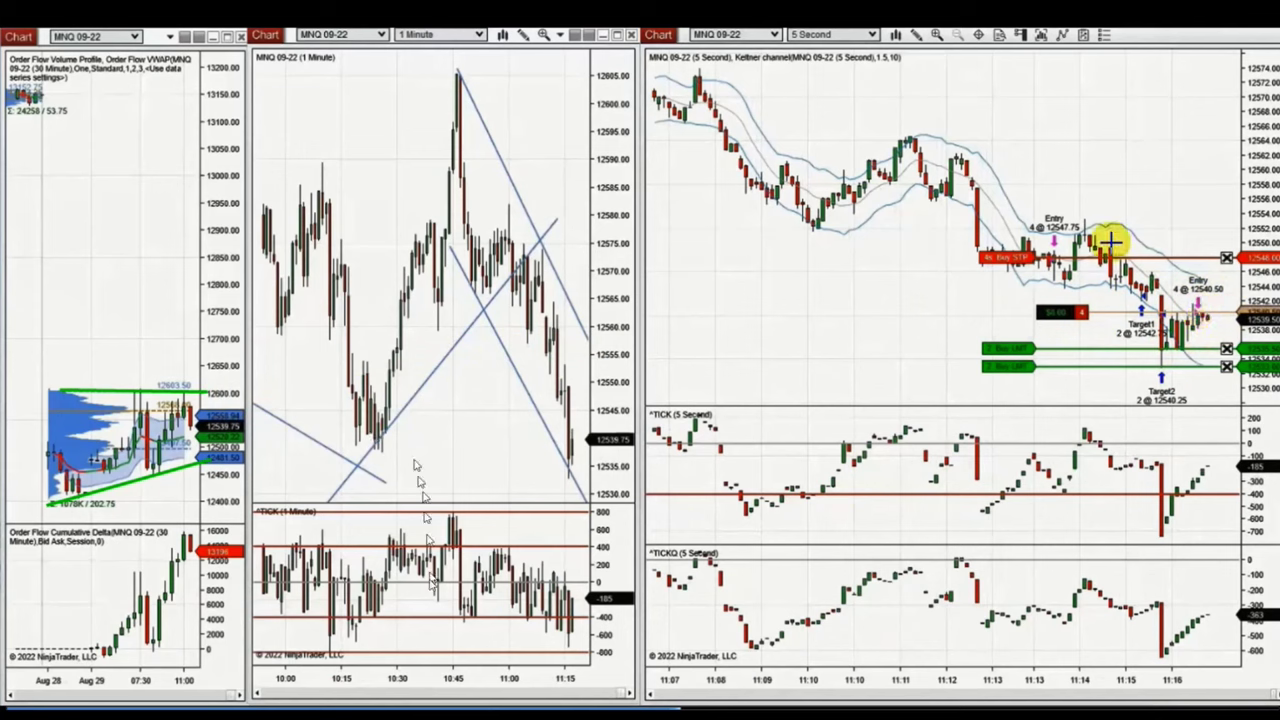
left_click(955, 152)
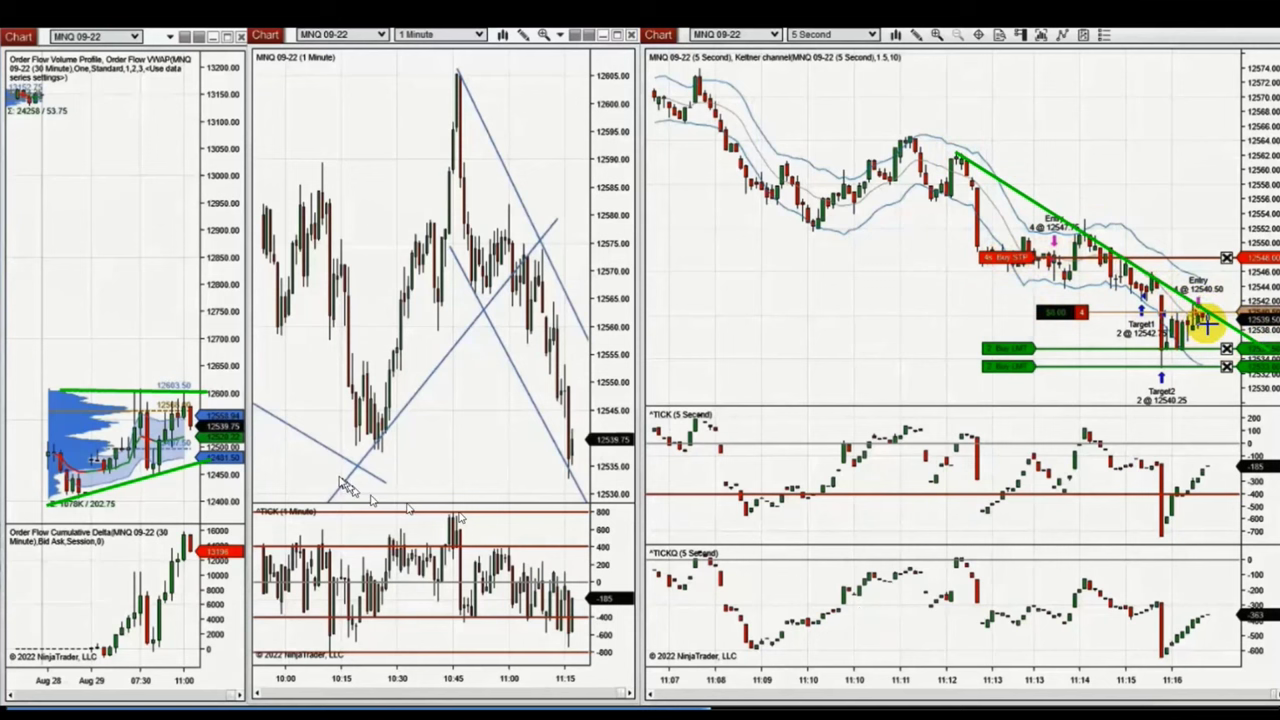
Step: Delete the temporary trendline and place a sell limit order near 12535
key("Delete")
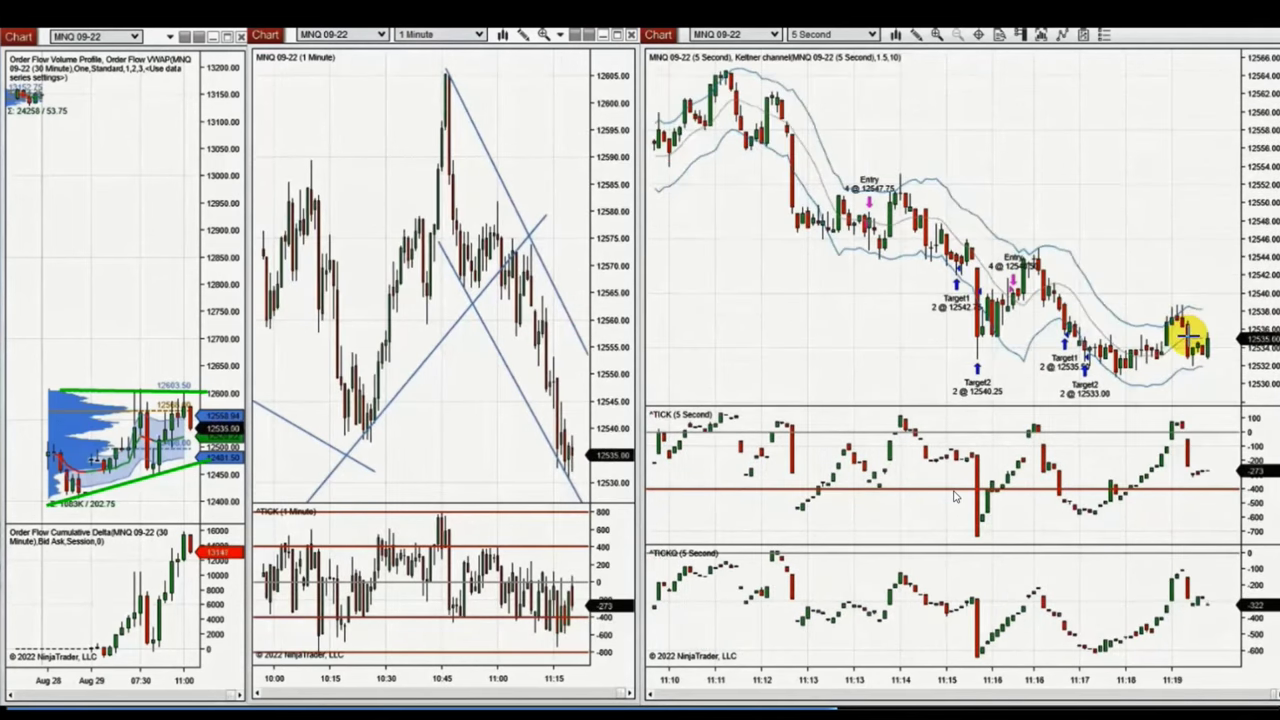
left_click(1186, 336)
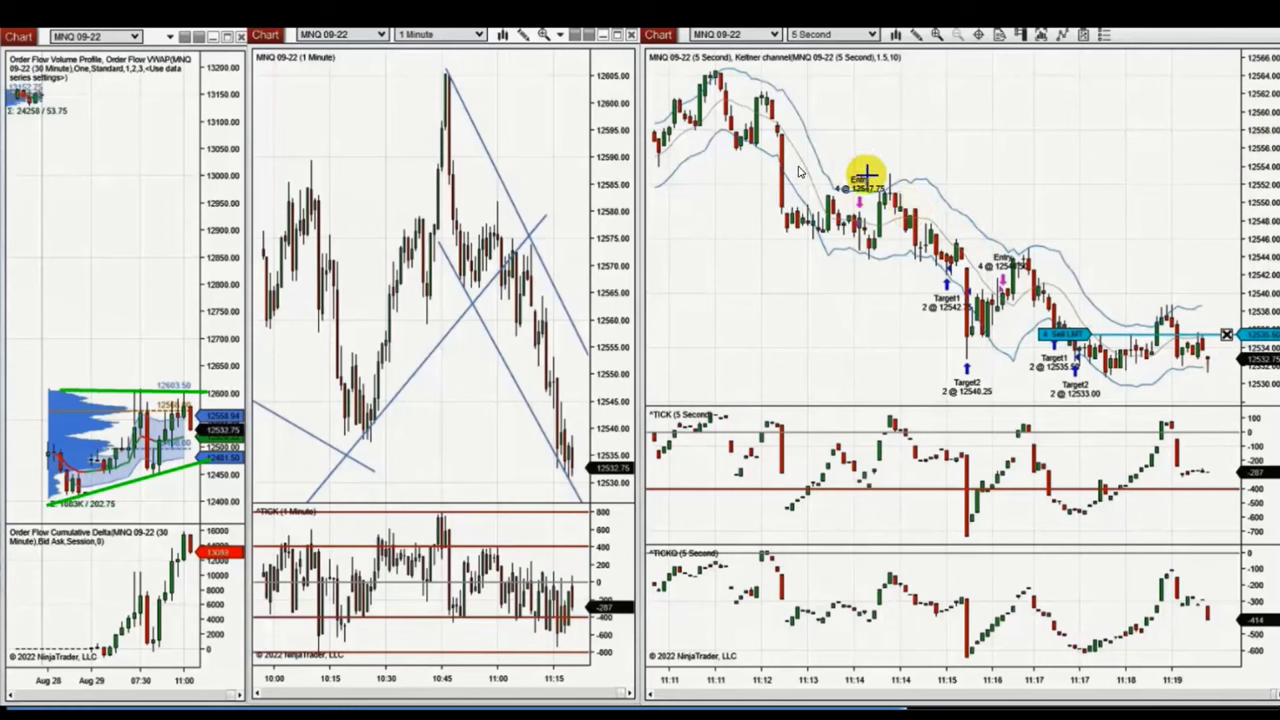
Step: Drag a falling trendline from the first Entry marker down-right across the lower highs
left_click_drag(872, 178, 1252, 371)
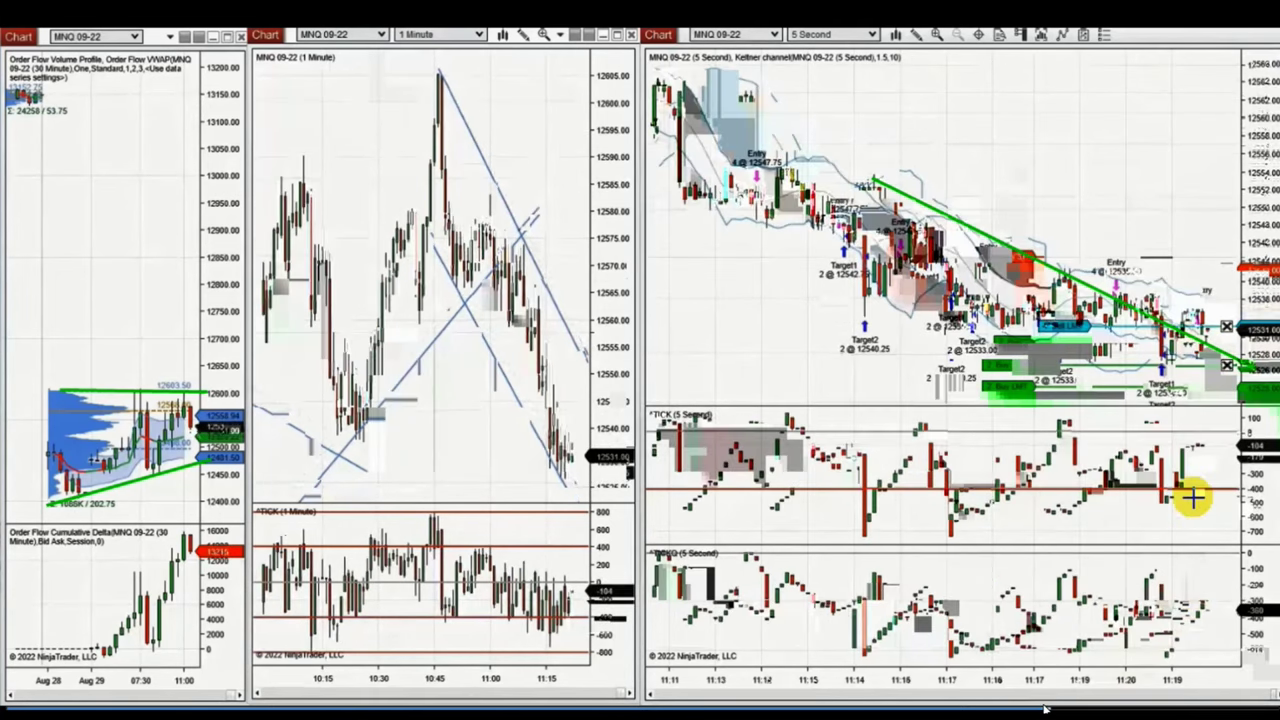
Step: Redraw the falling trendline at a shallower slope and close the 4-contract short at 12530.25
middle_click(1085, 347)
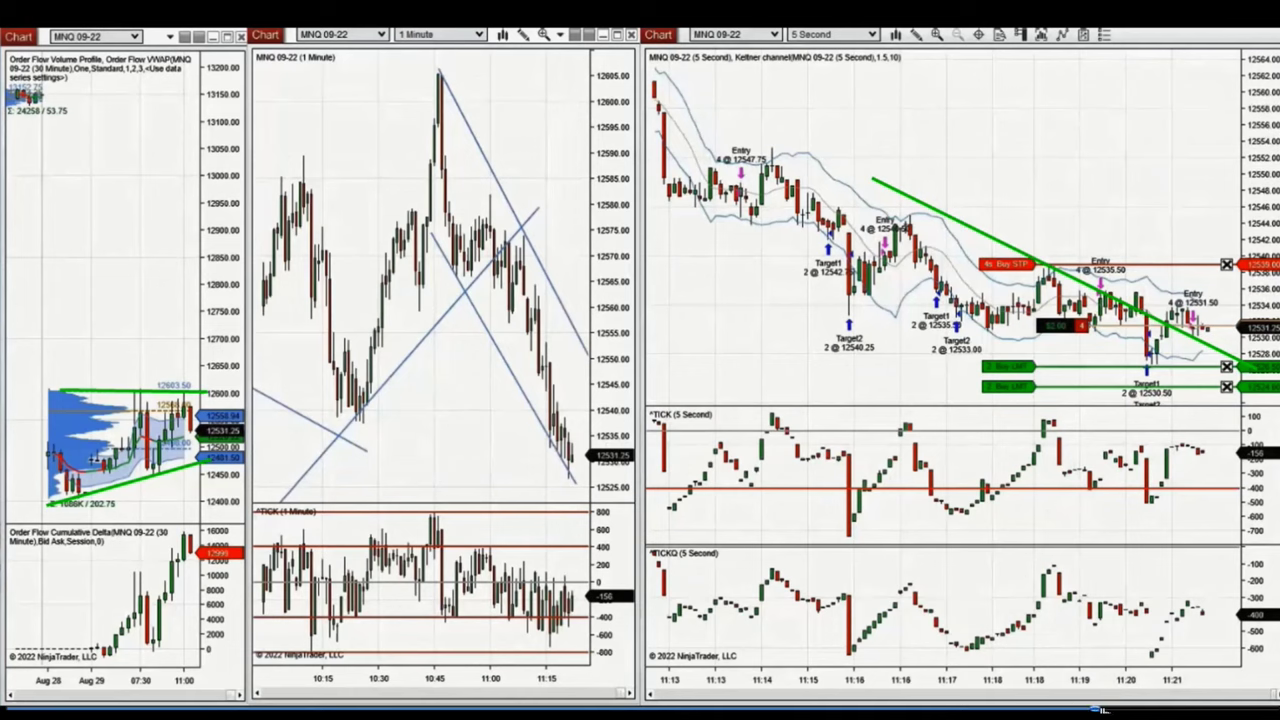
left_click_drag(893, 224, 1260, 325)
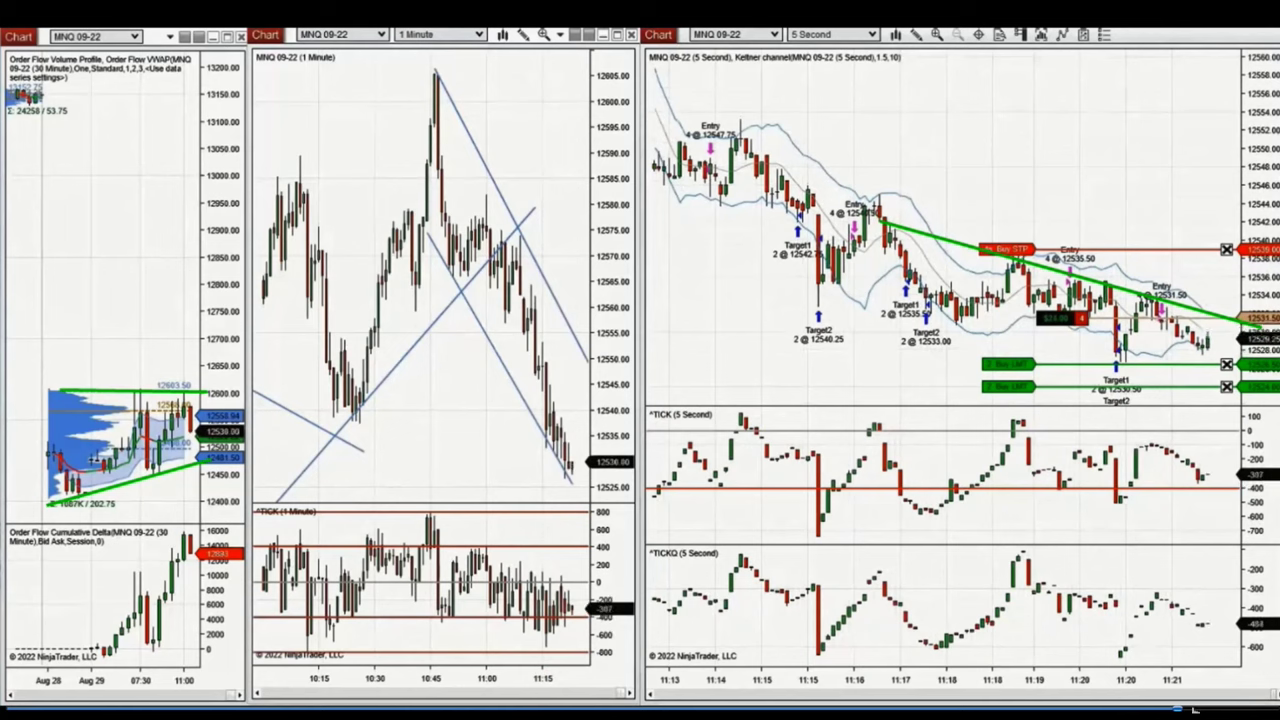
left_click(1205, 352)
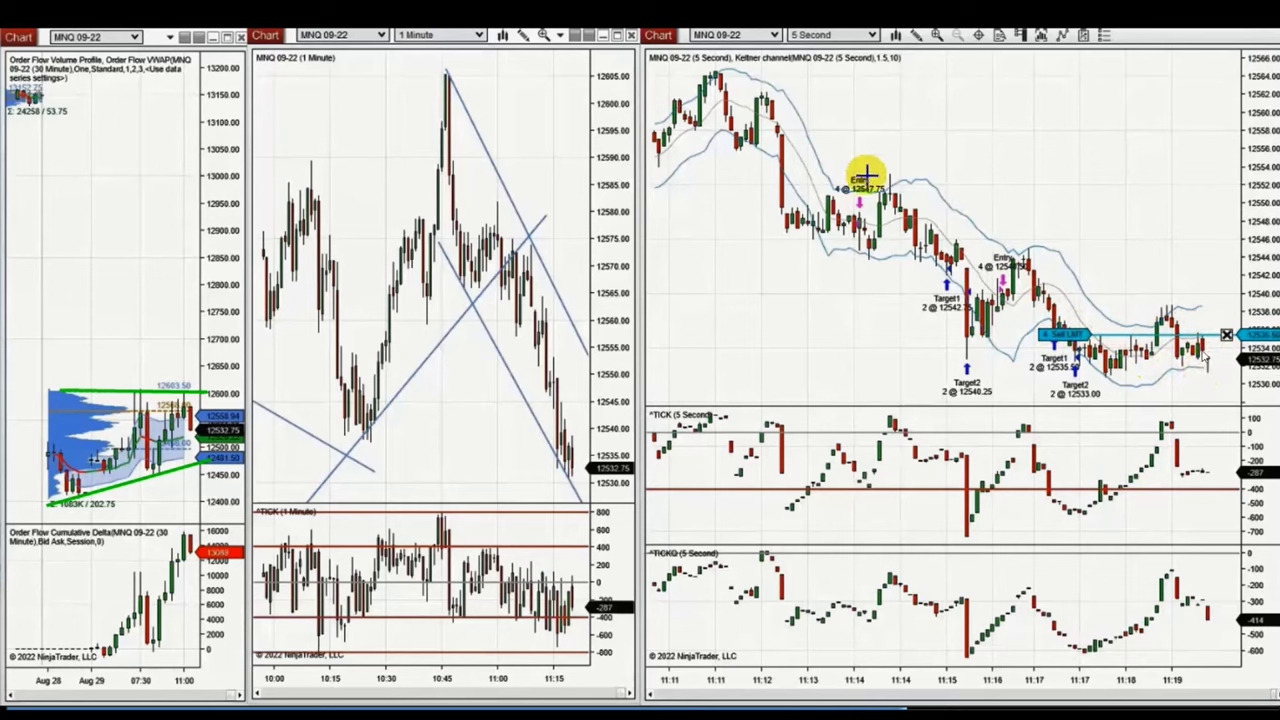
Step: Draw a green falling trendline from the 12547.75 entry marker across the lower highs
left_click_drag(872, 178, 1255, 362)
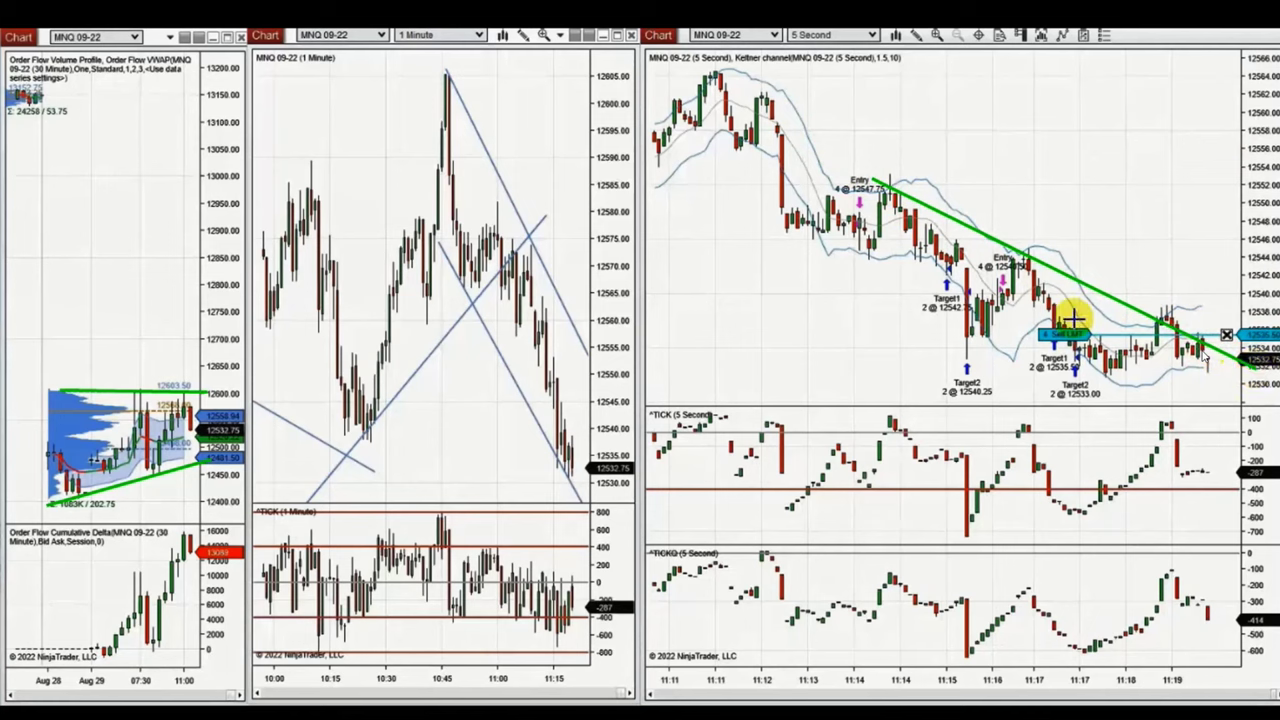